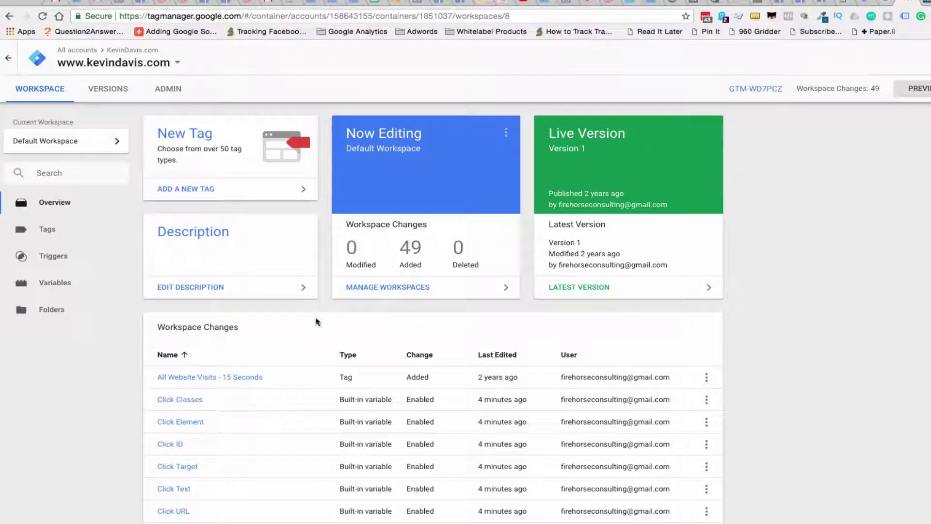
Open the Variables page and scroll to the user-defined Cookie Consent variables
click(56, 286)
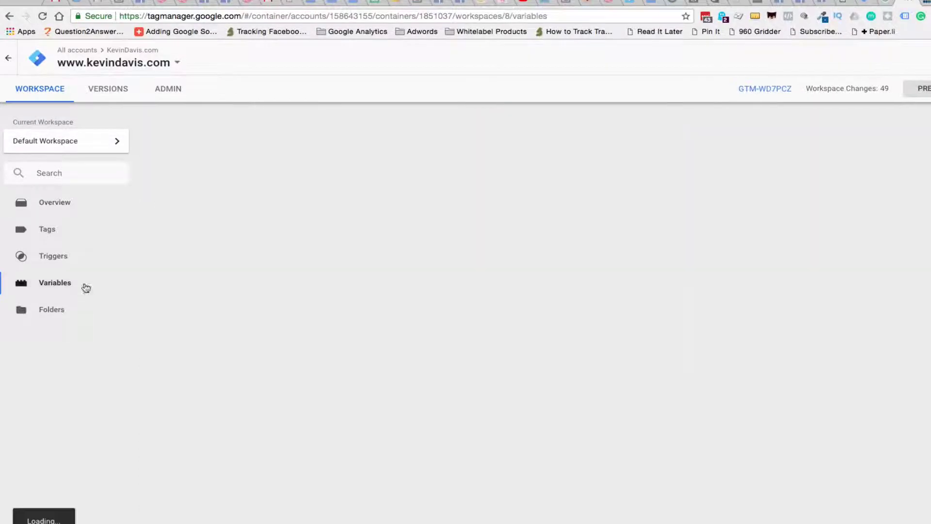
scroll(249, 399, down, 2)
scroll(249, 399, down, 7)
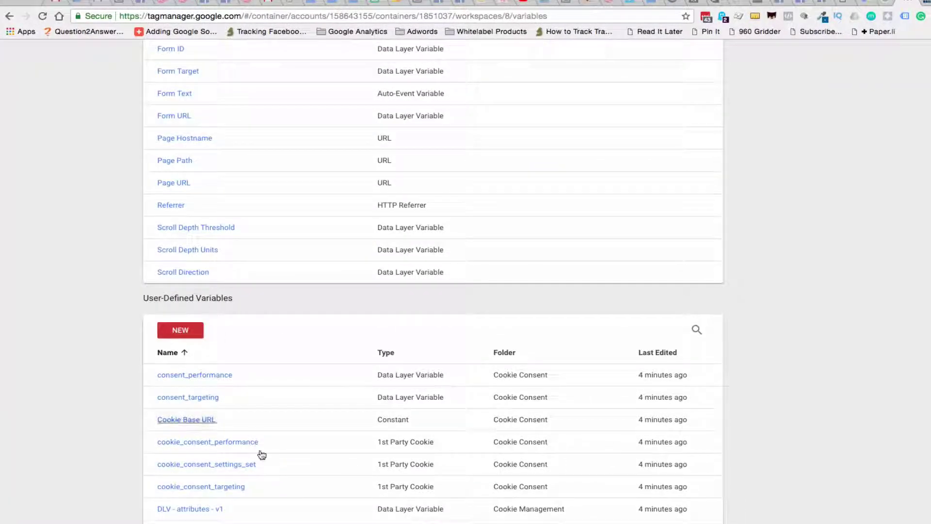
scroll(257, 450, down, 2)
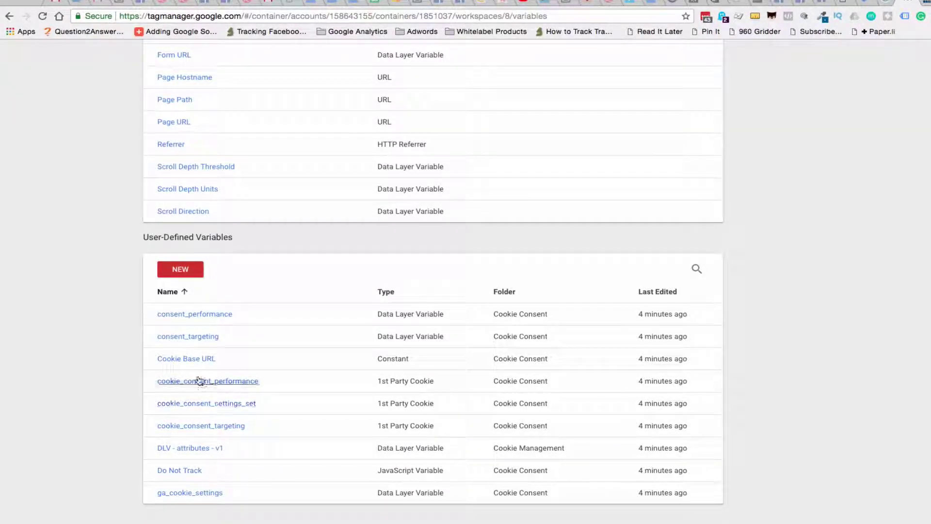
Change the Cookie Base URL constant from .yourdomain.com to .kevindavis.com and save it
click(194, 360)
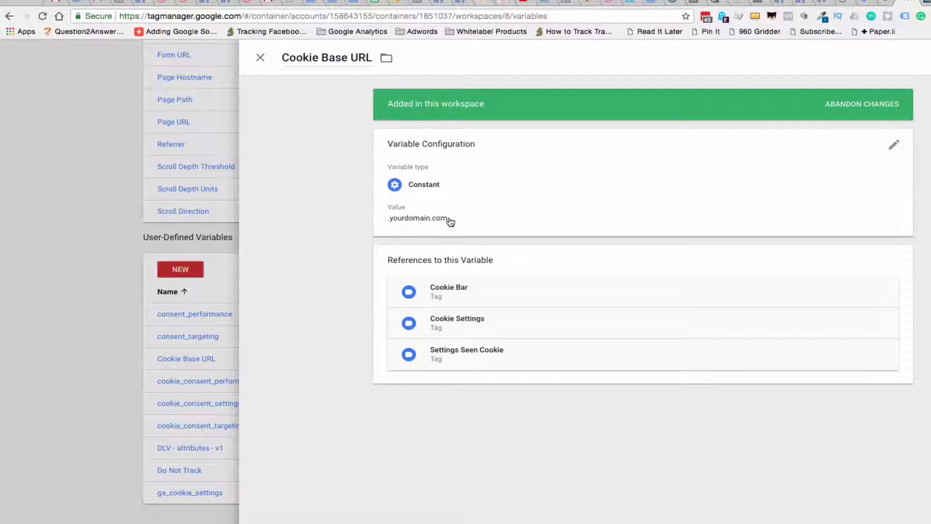
click(403, 219)
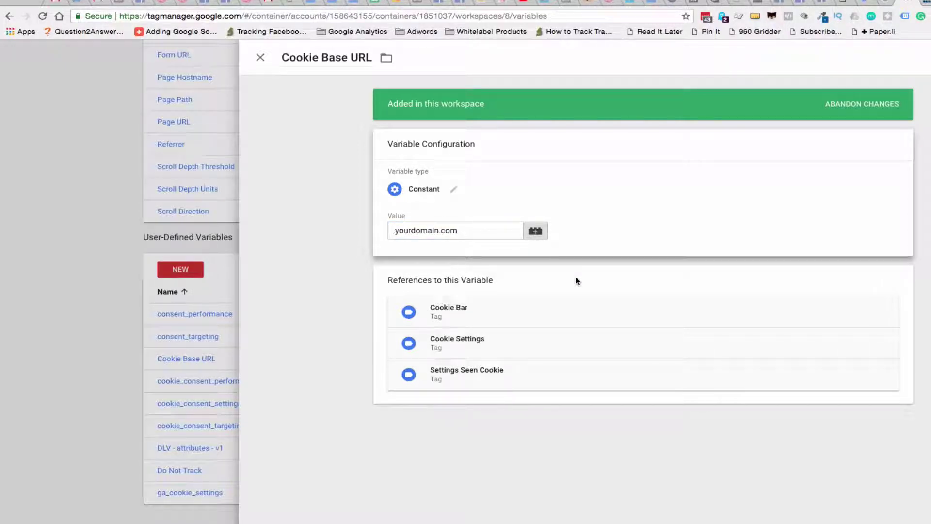
click(443, 232)
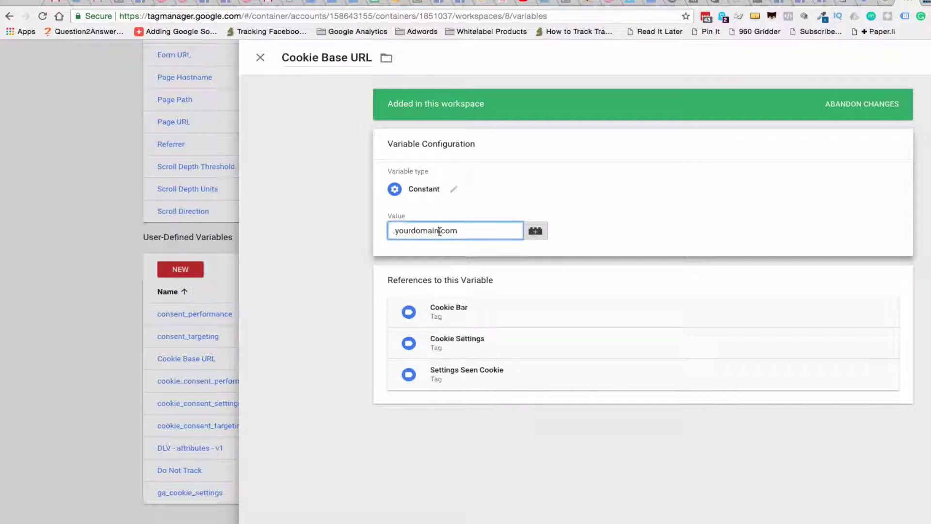
key(BackSpace)
key(BackSpace)
key(BackSpace)
key(BackSpace)
key(BackSpace)
key(BackSpace)
key(BackSpace)
text(kevinda)
key(Return)
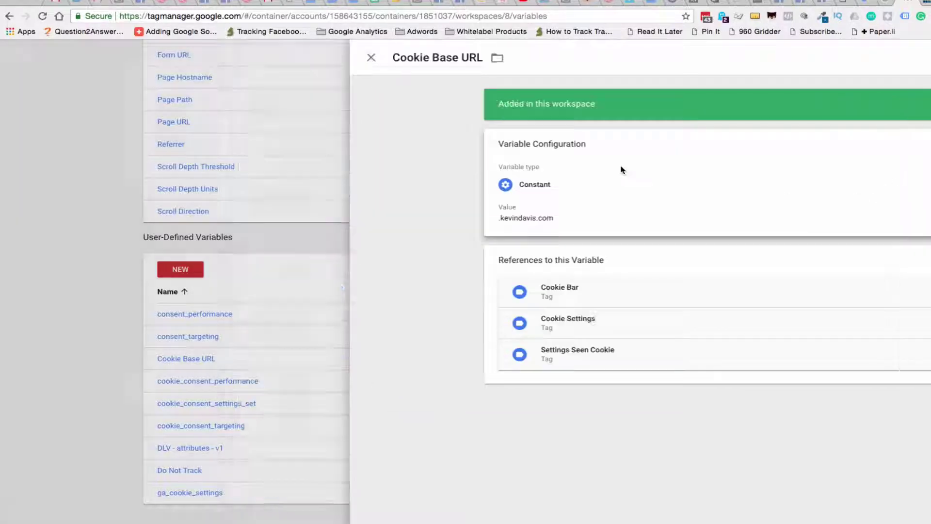
scroll(260, 270, up, 10)
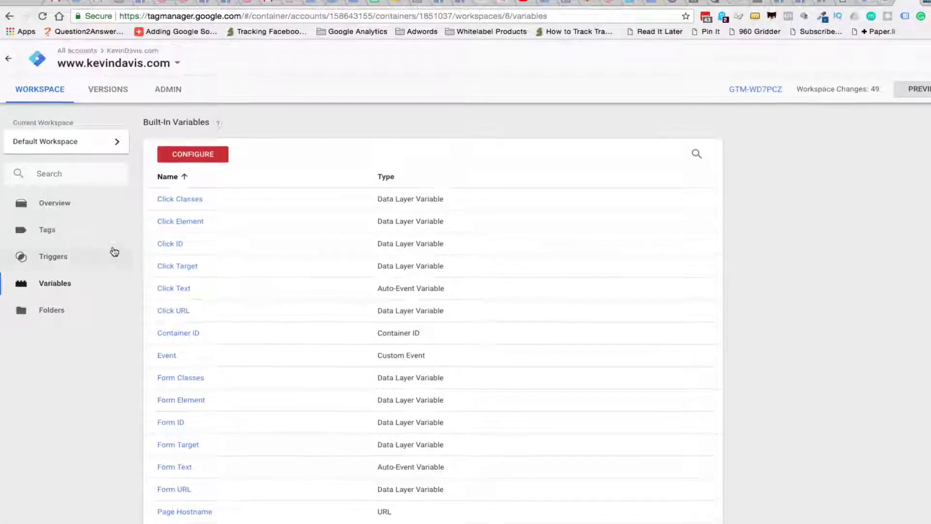
Open the Cookie Bar tag from Tags and scroll its HTML to the policy links
click(52, 233)
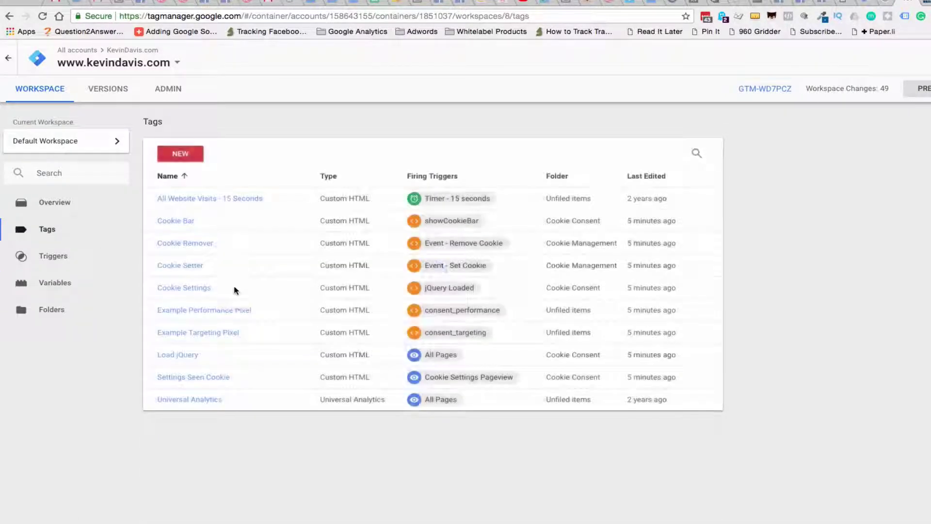
click(176, 222)
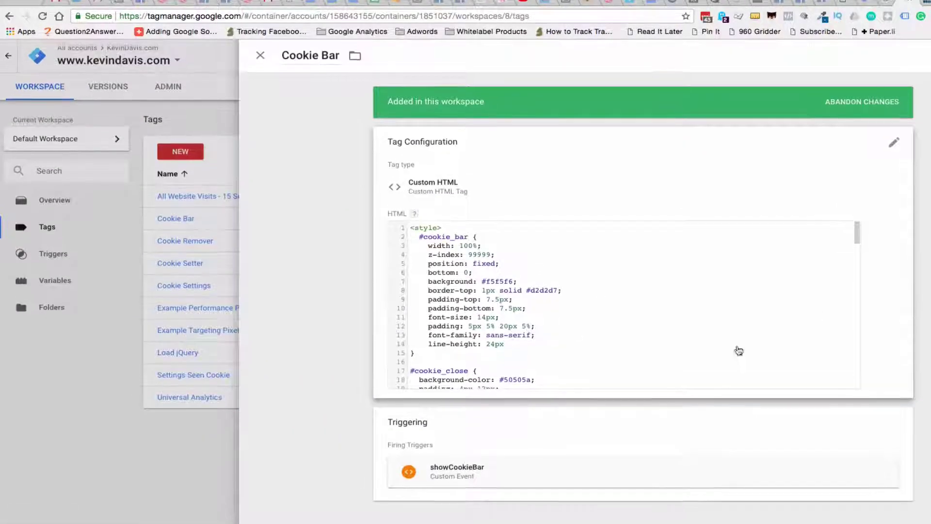
drag(858, 235, 868, 301)
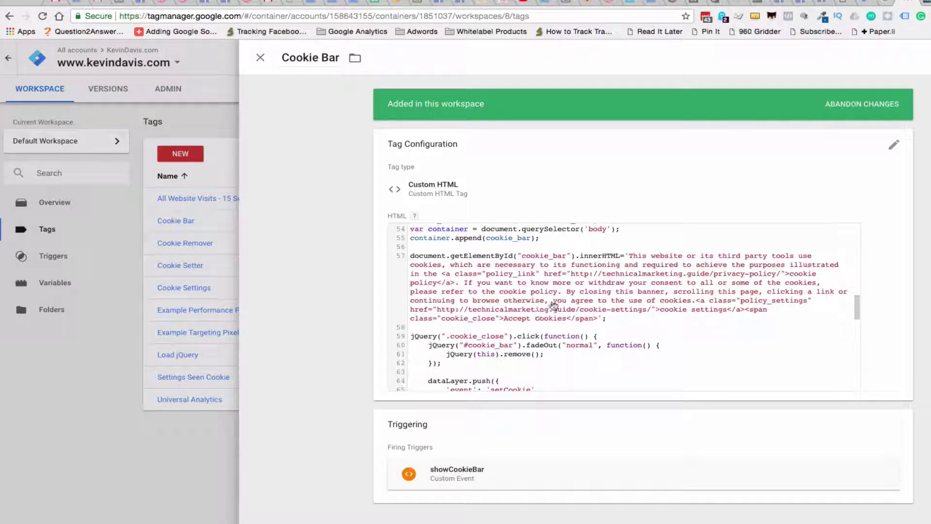
Replace technicalmarketing.guide with kevindavis.com in the privacy-policy and cookie-settings links, then save the tag
click(608, 275)
click(600, 243)
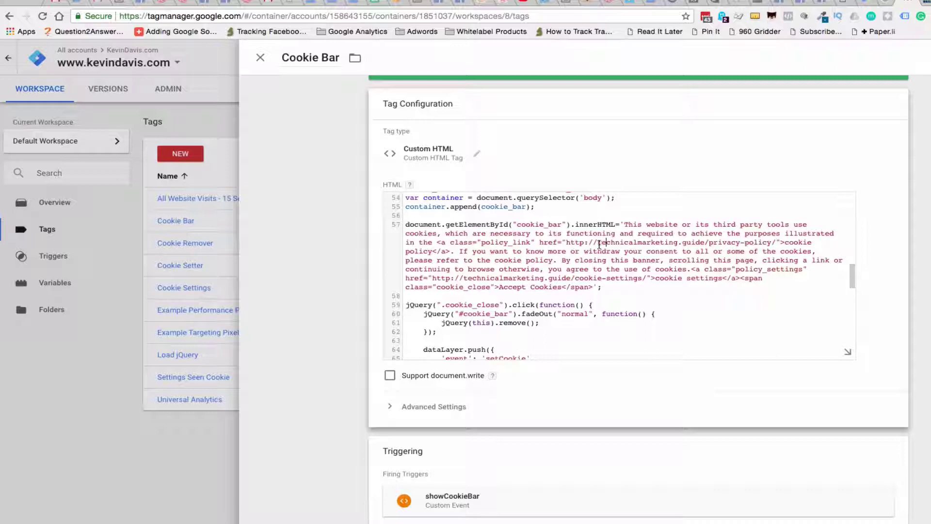
drag(600, 244, 695, 241)
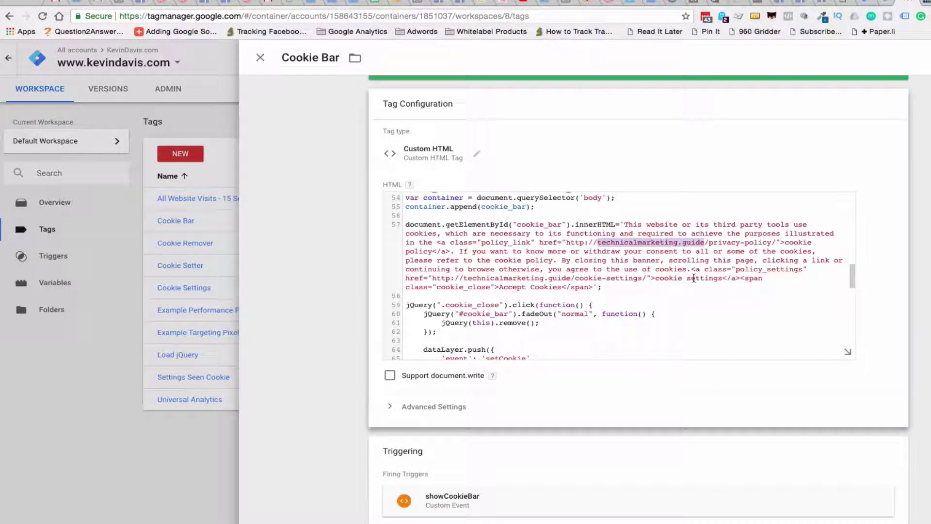
text(kevindavi)
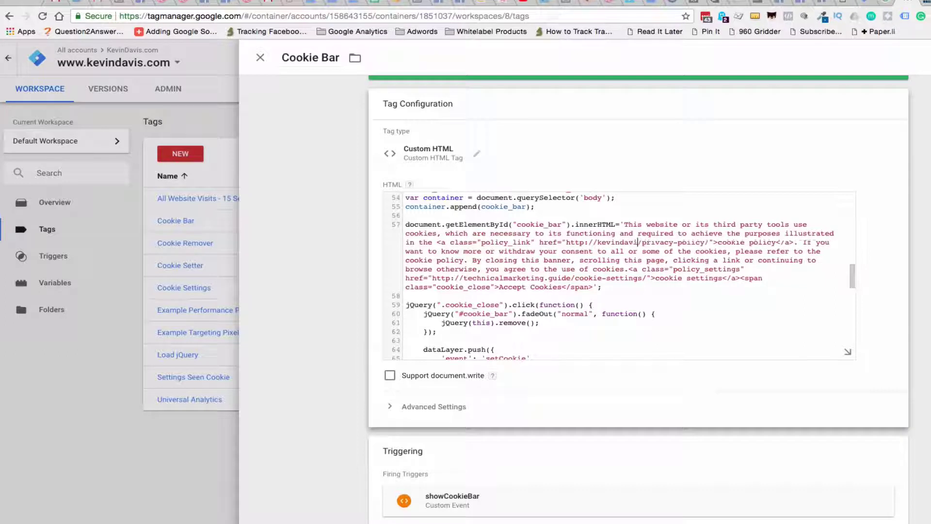
text(s.com)
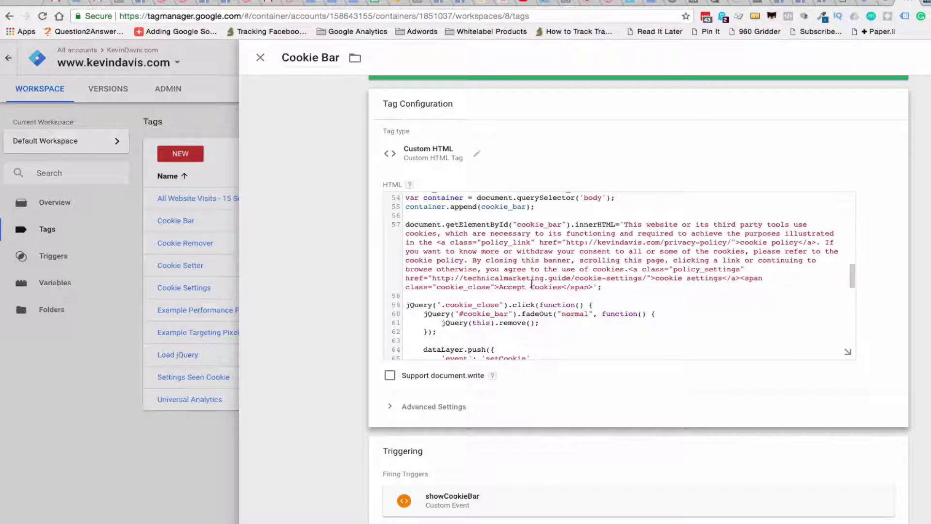
drag(464, 279, 569, 277)
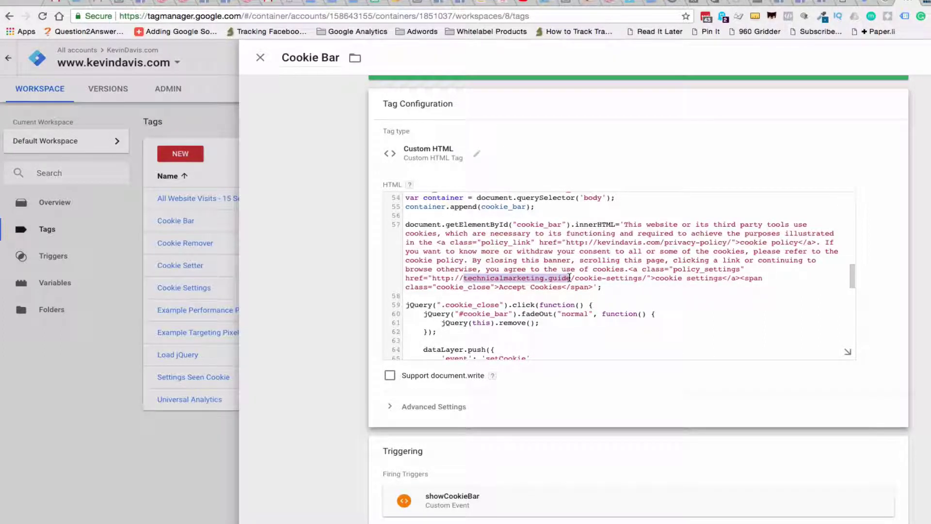
text(kevindavis)
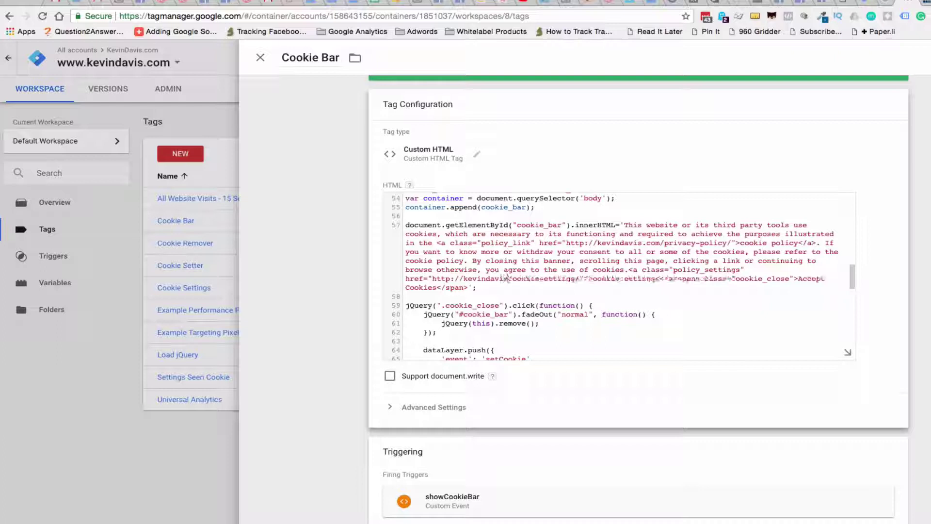
text(.com)
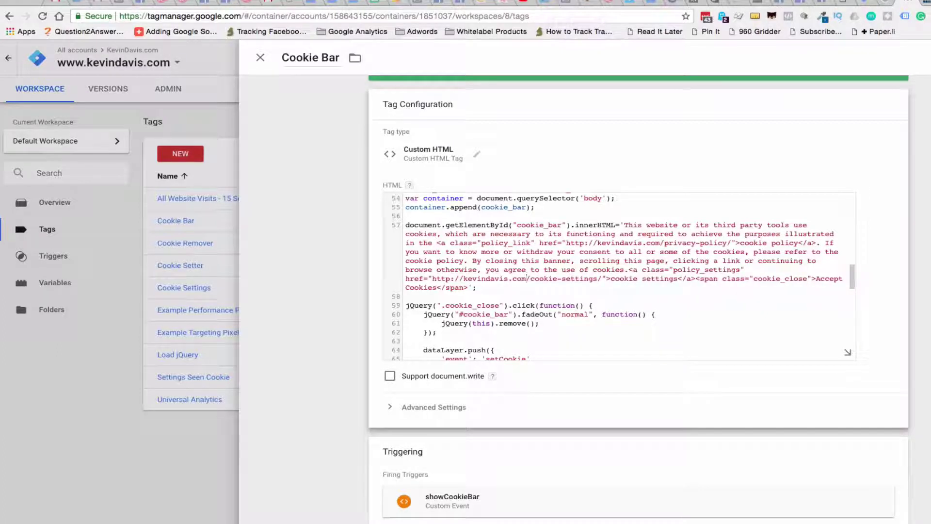
scroll(667, 264, down, 8)
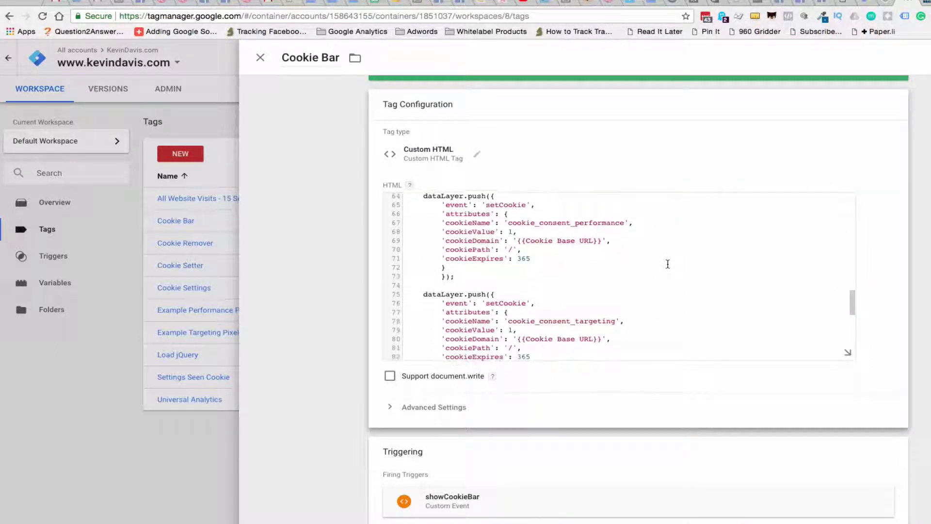
scroll(668, 264, down, 3)
scroll(667, 264, up, 10)
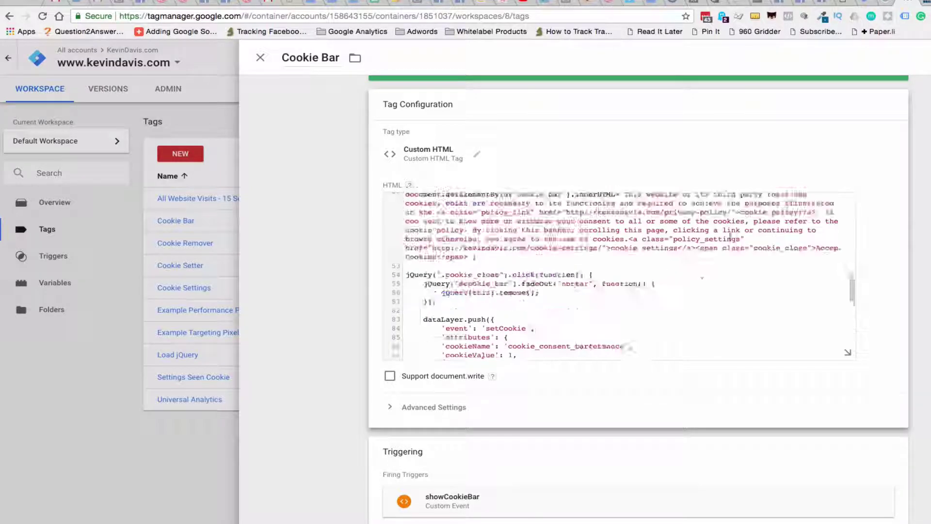
click(923, 57)
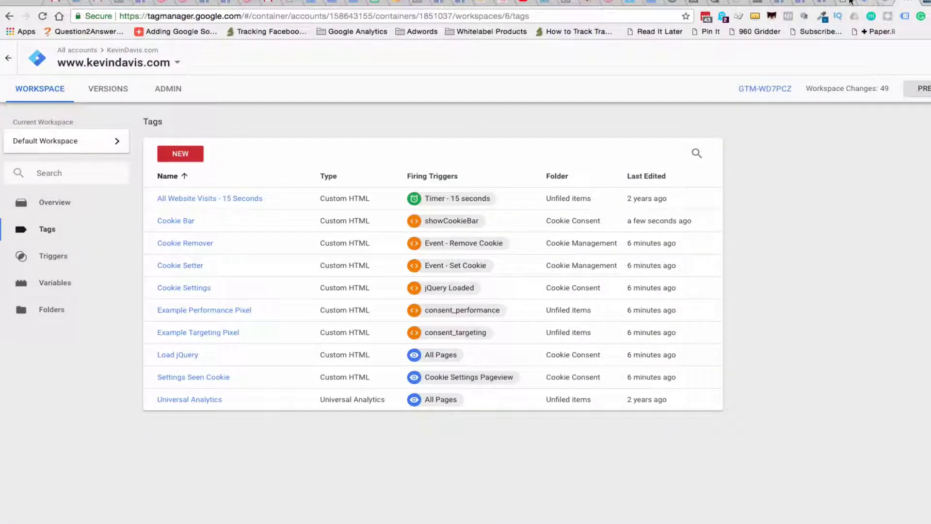
click(842, 4)
scroll(612, 266, up, 6)
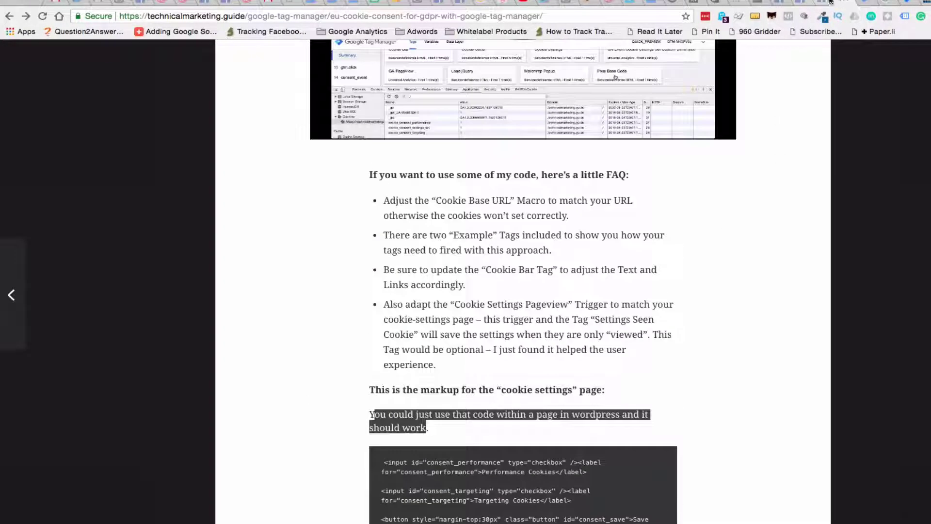
click(906, 3)
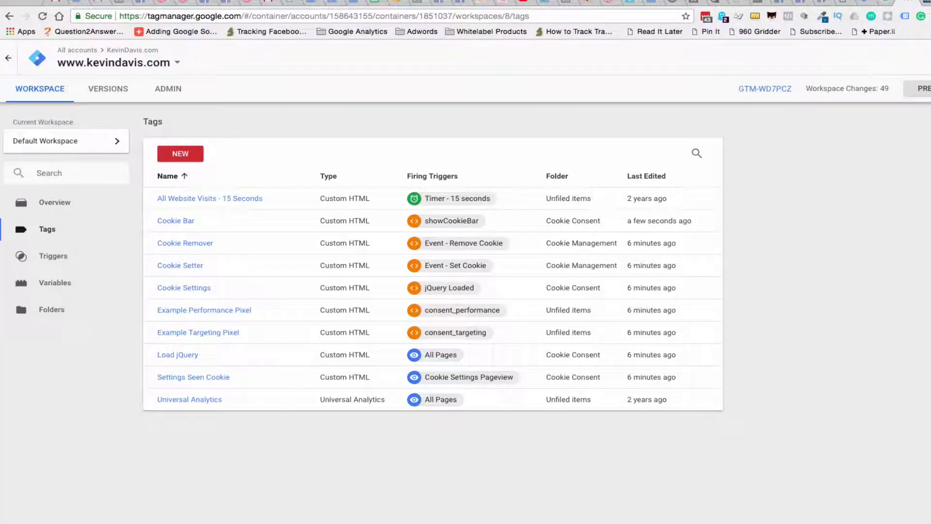
click(98, 239)
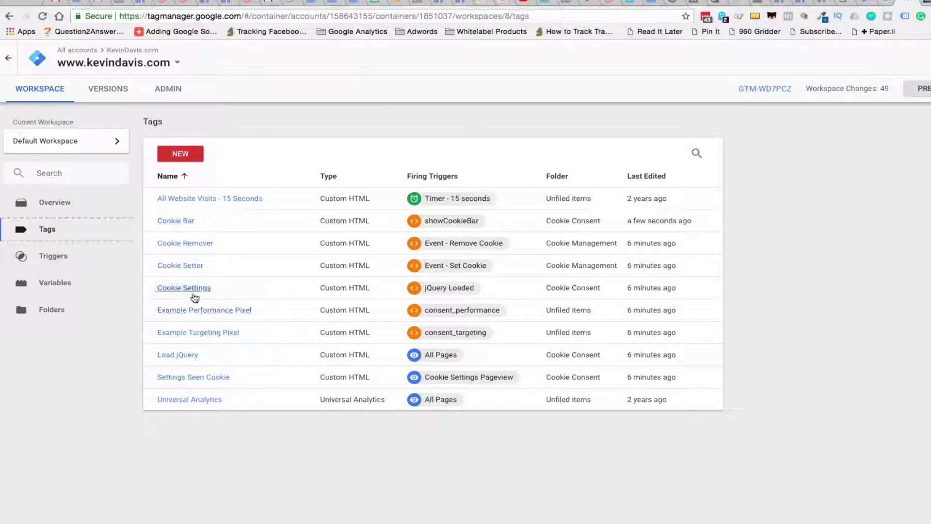
click(192, 377)
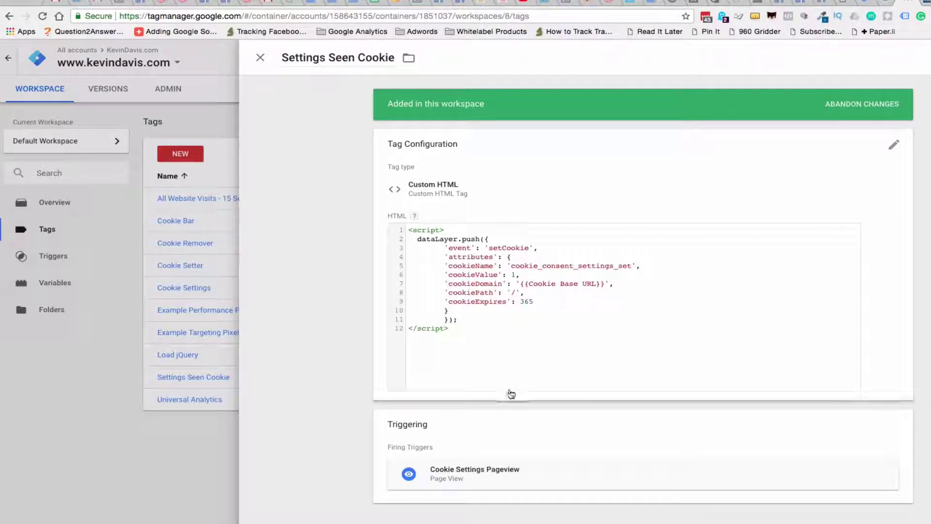
click(531, 472)
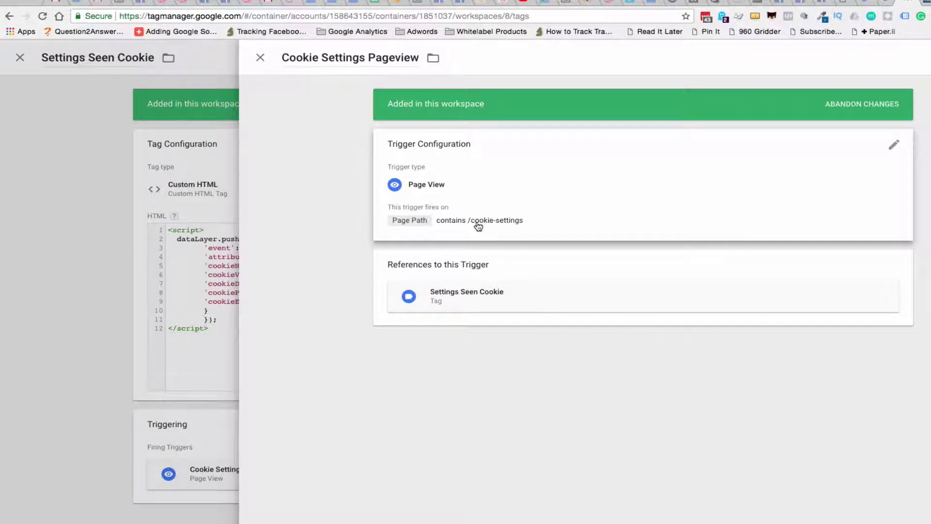
click(261, 59)
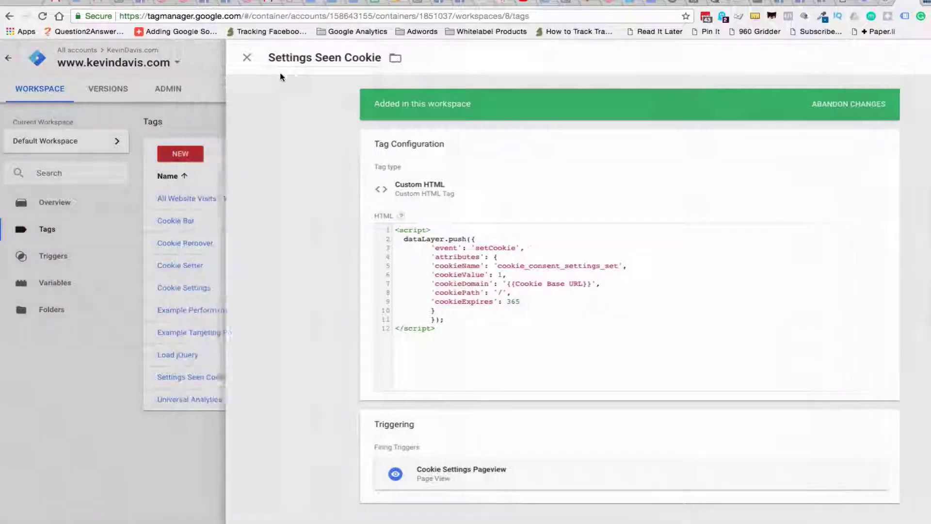
click(261, 58)
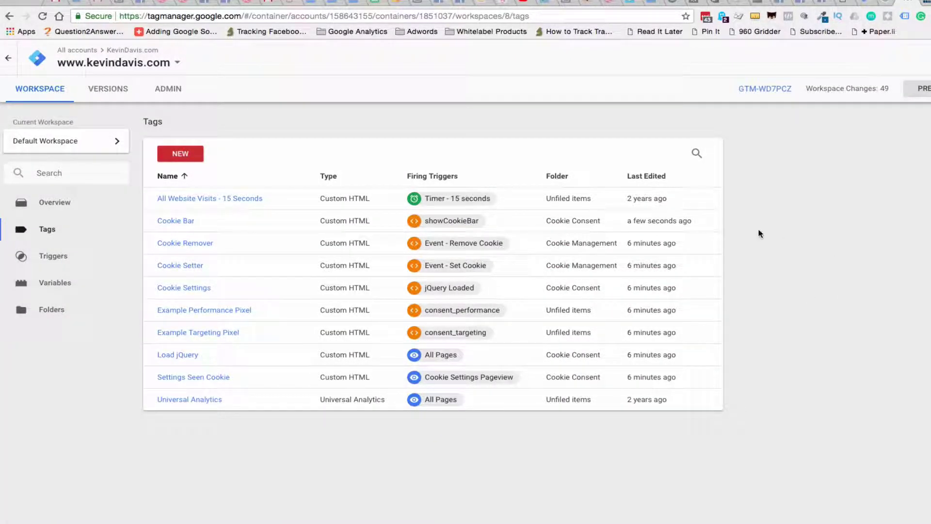
Switch to the PaidTraffic.com account's container
click(109, 64)
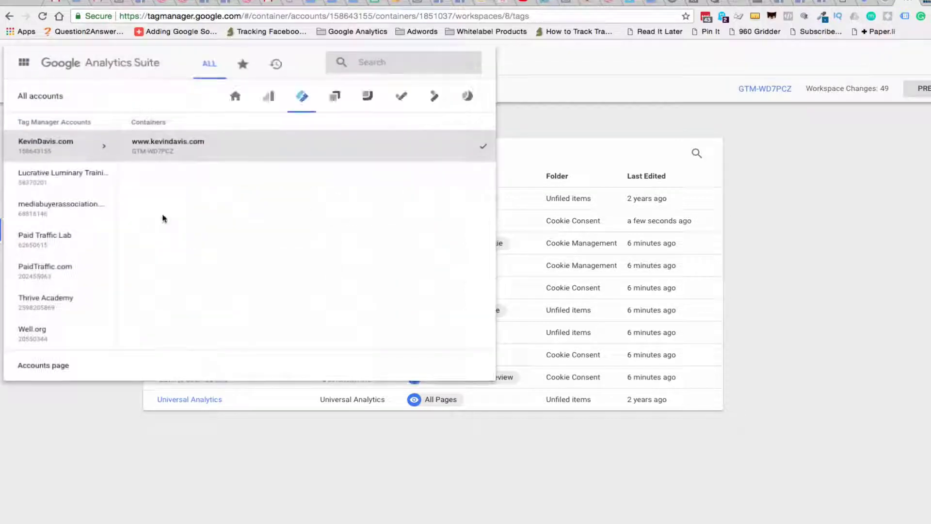
click(79, 273)
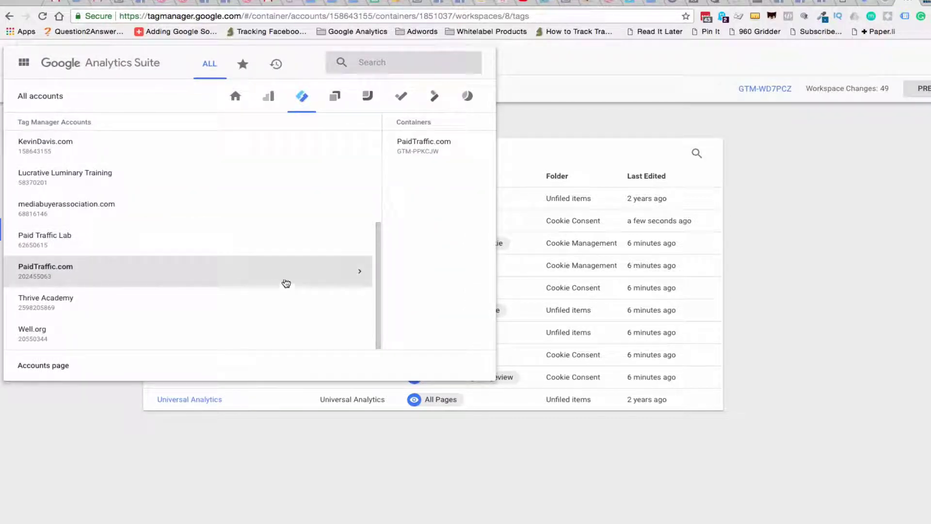
click(325, 145)
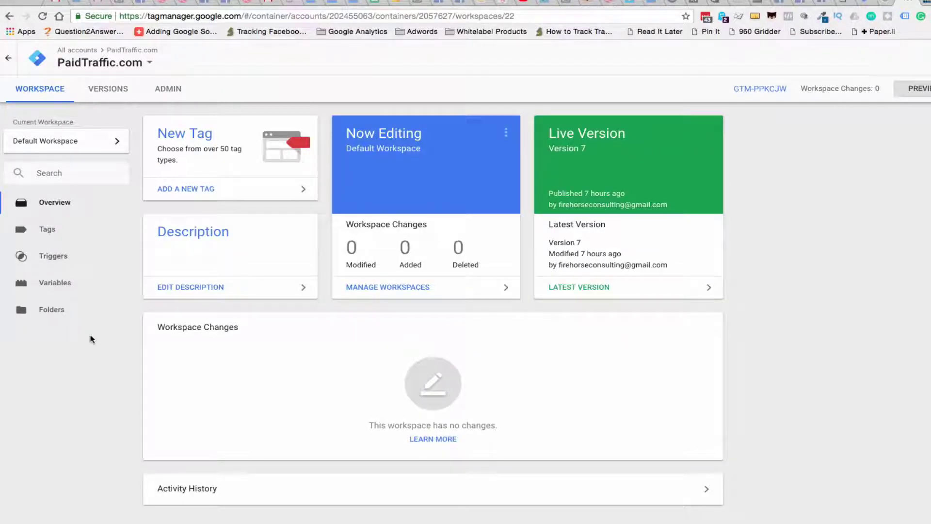
Open the PaidTraffic.com Cookie Bar tag and review its Custom HTML code
click(28, 228)
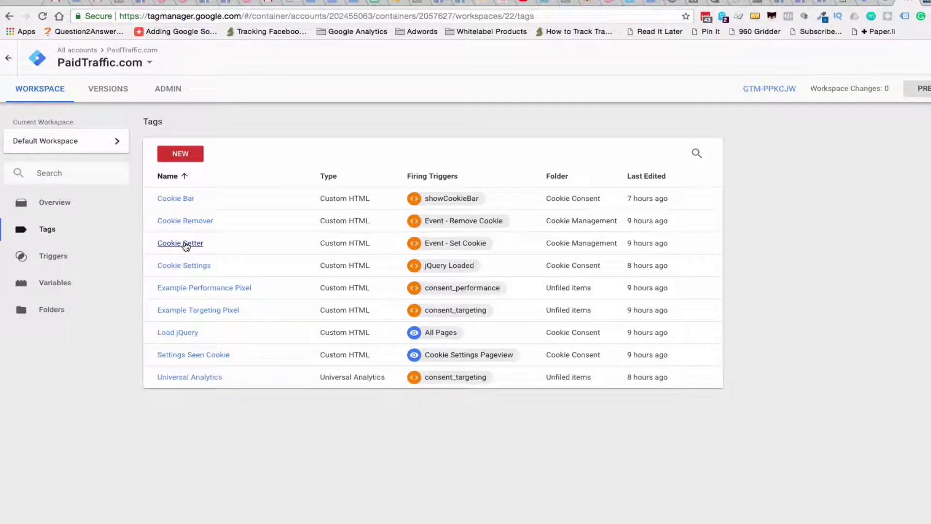
click(185, 199)
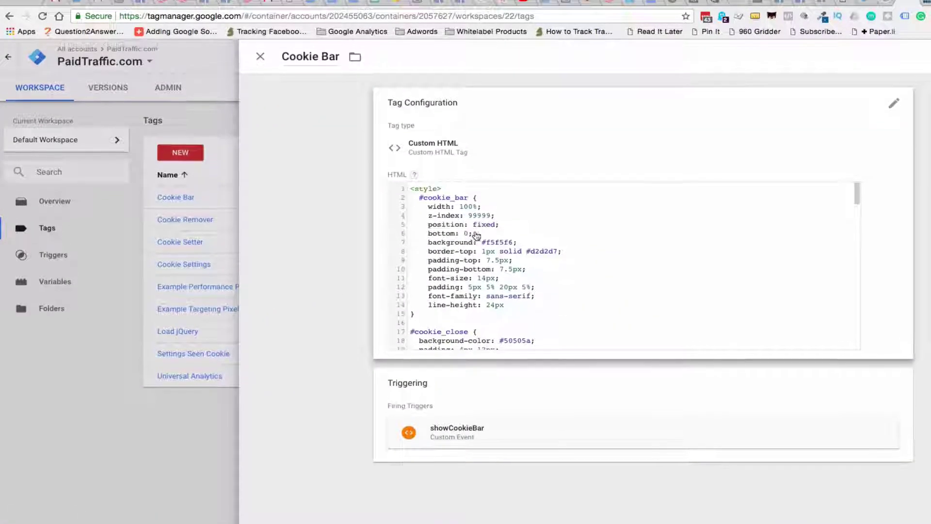
scroll(514, 291, down, 10)
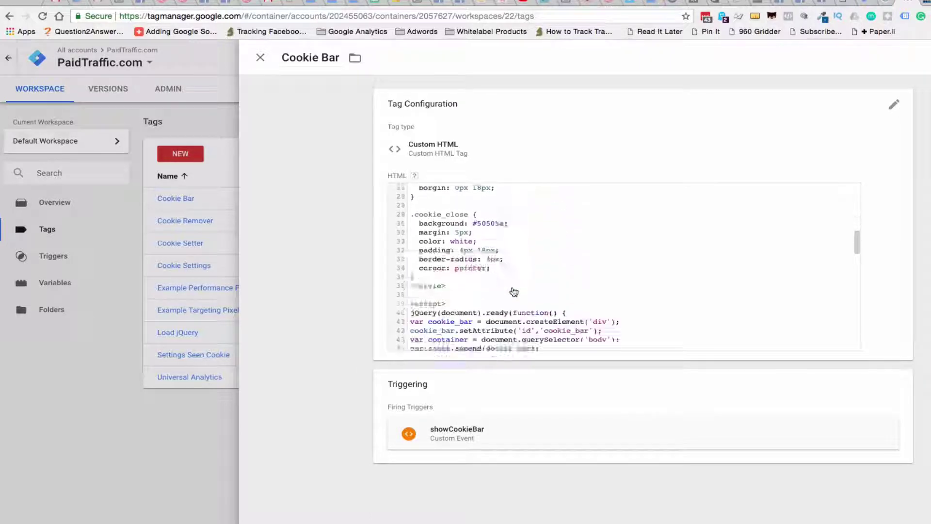
scroll(514, 291, down, 8)
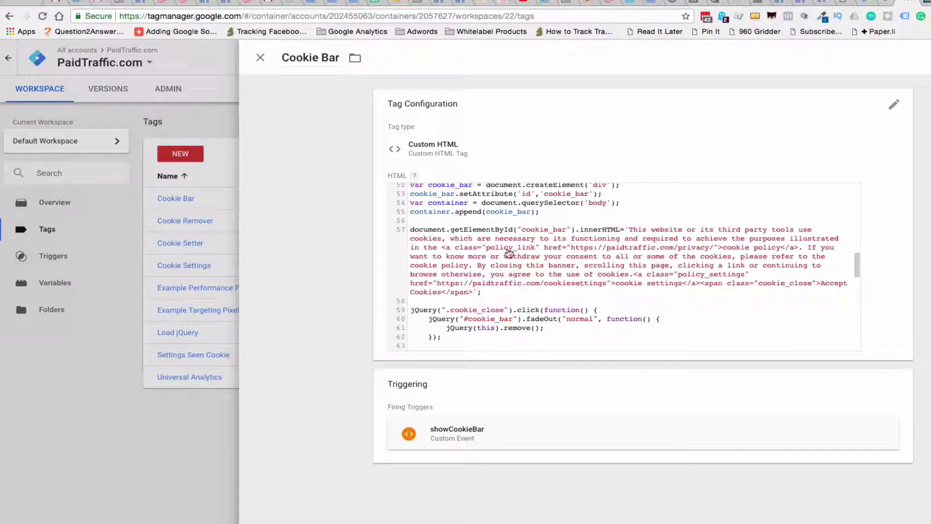
Change the Cookie Settings Pageview trigger's path from /cookie-settings to /cookiesettings and save it
click(260, 57)
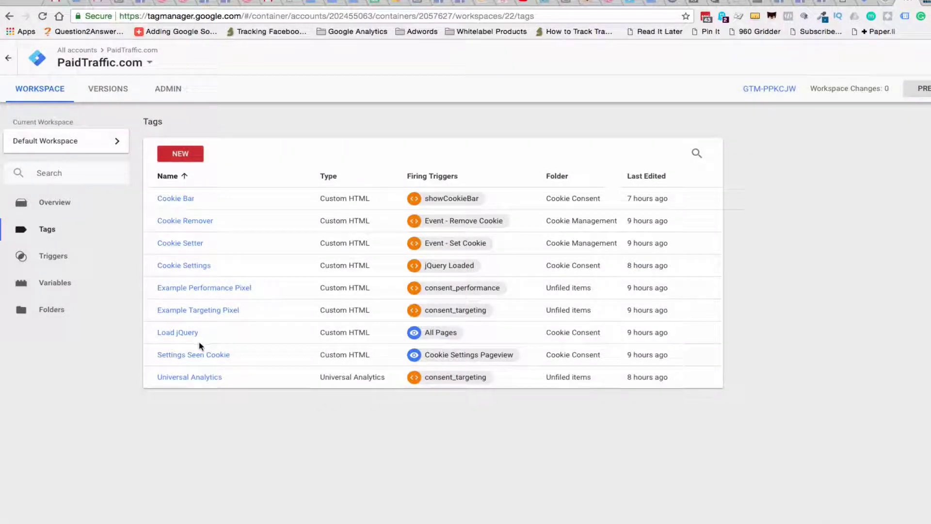
click(199, 355)
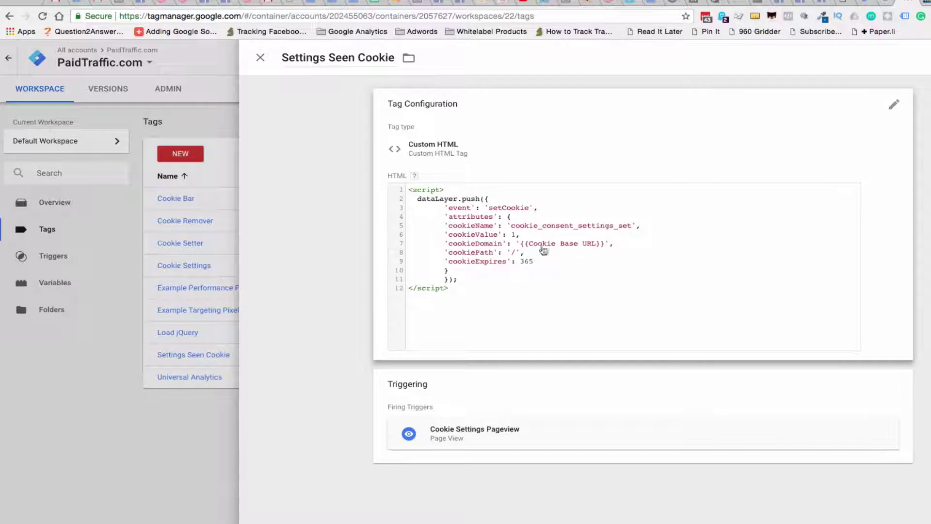
click(463, 439)
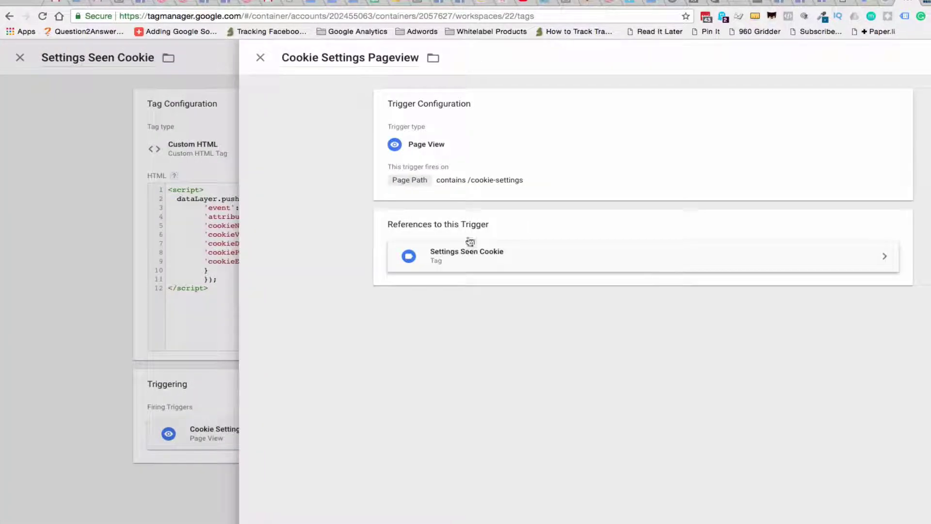
click(497, 185)
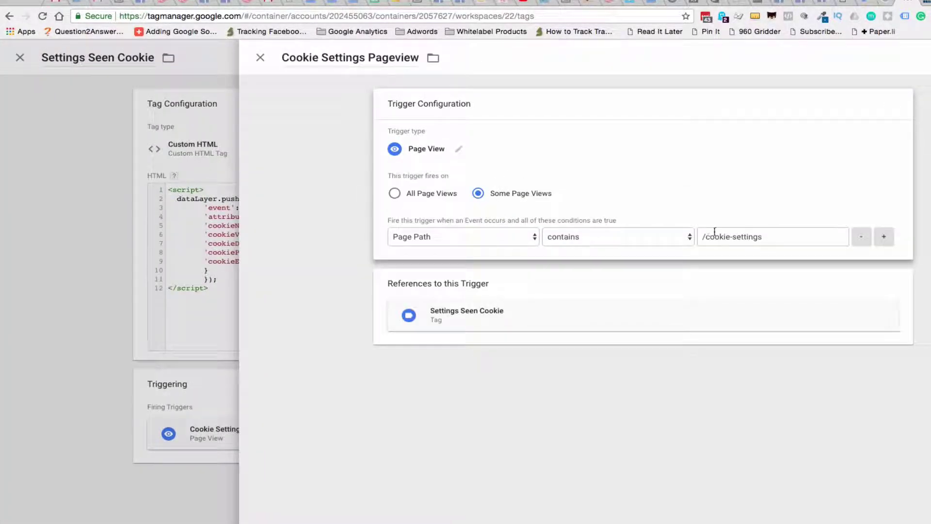
click(731, 238)
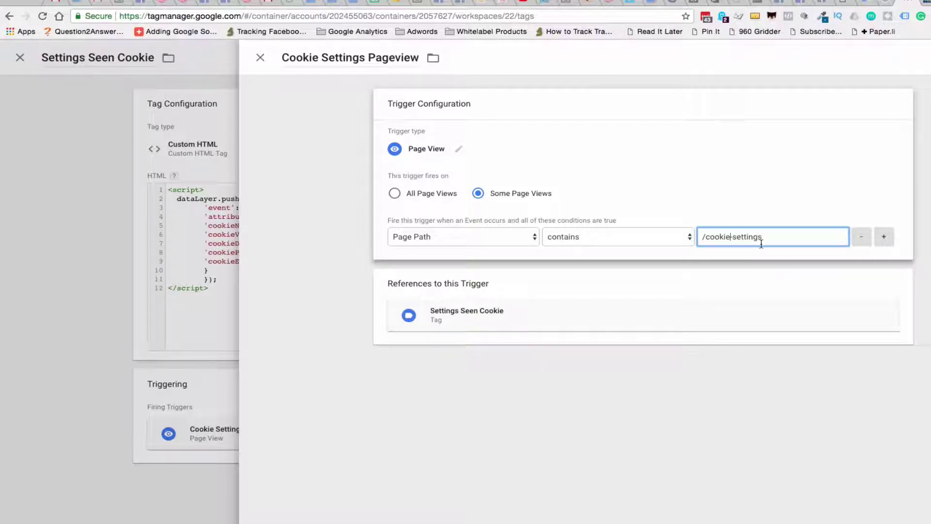
key(Delete)
key(Return)
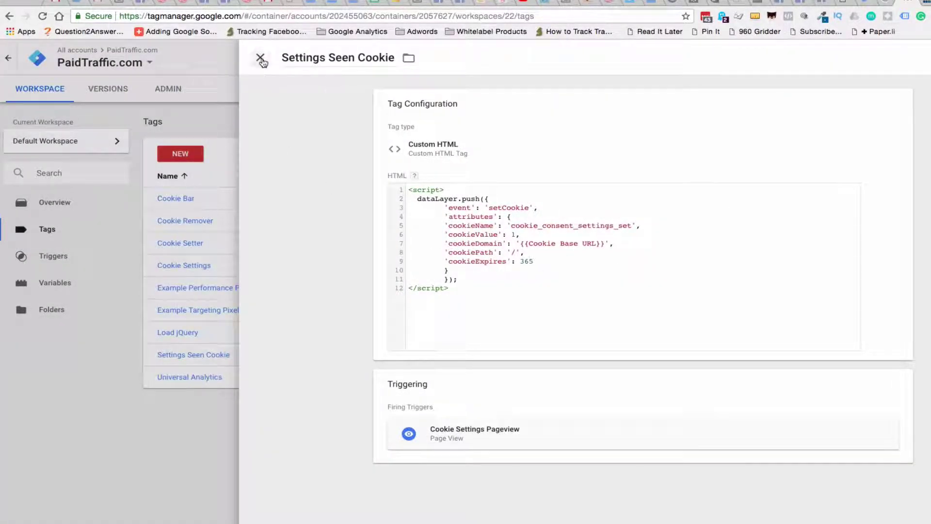
click(260, 57)
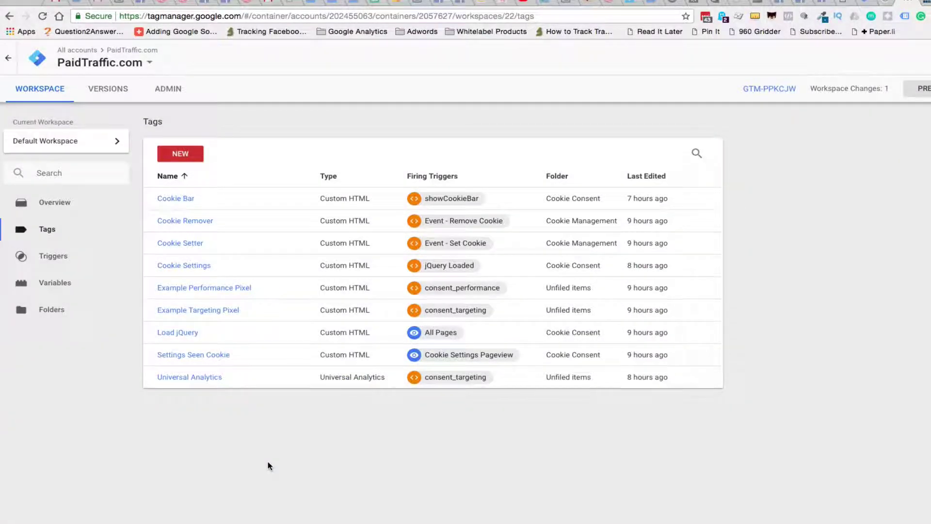